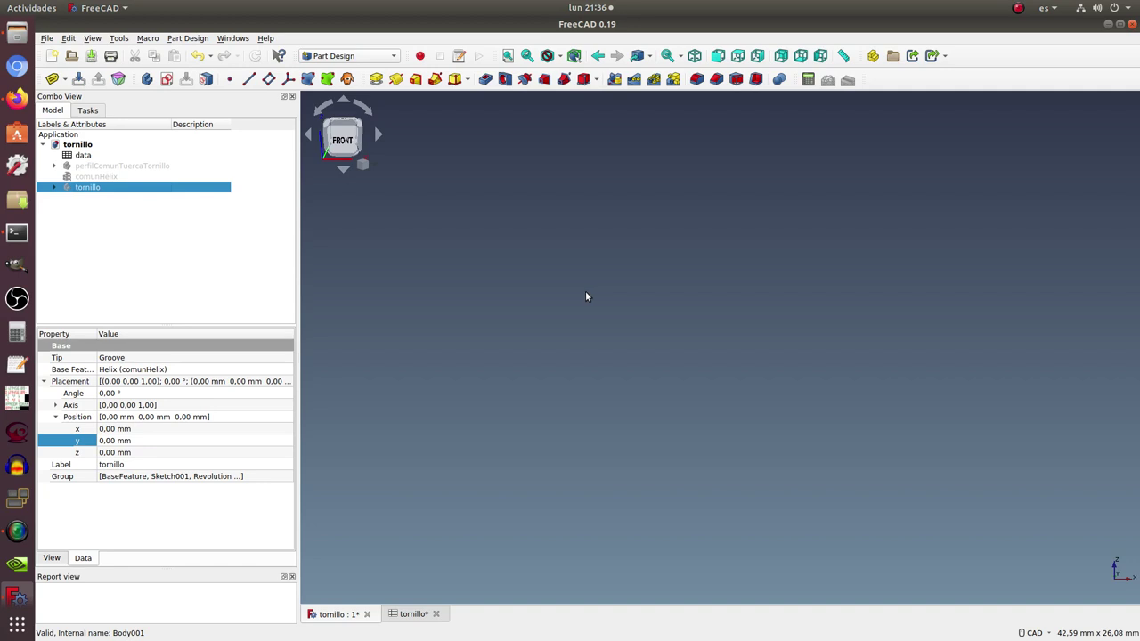
Step: Expand the tornillo body and its Revolution node to show the Sketch001 profile outline
left_click(53, 188)
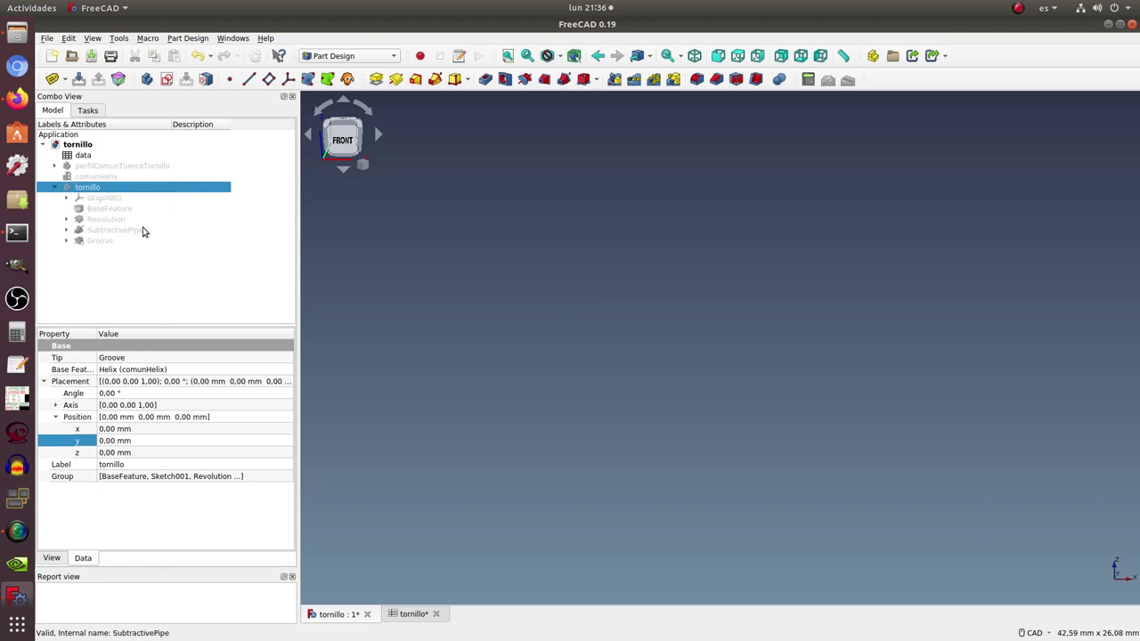
left_click(65, 219)
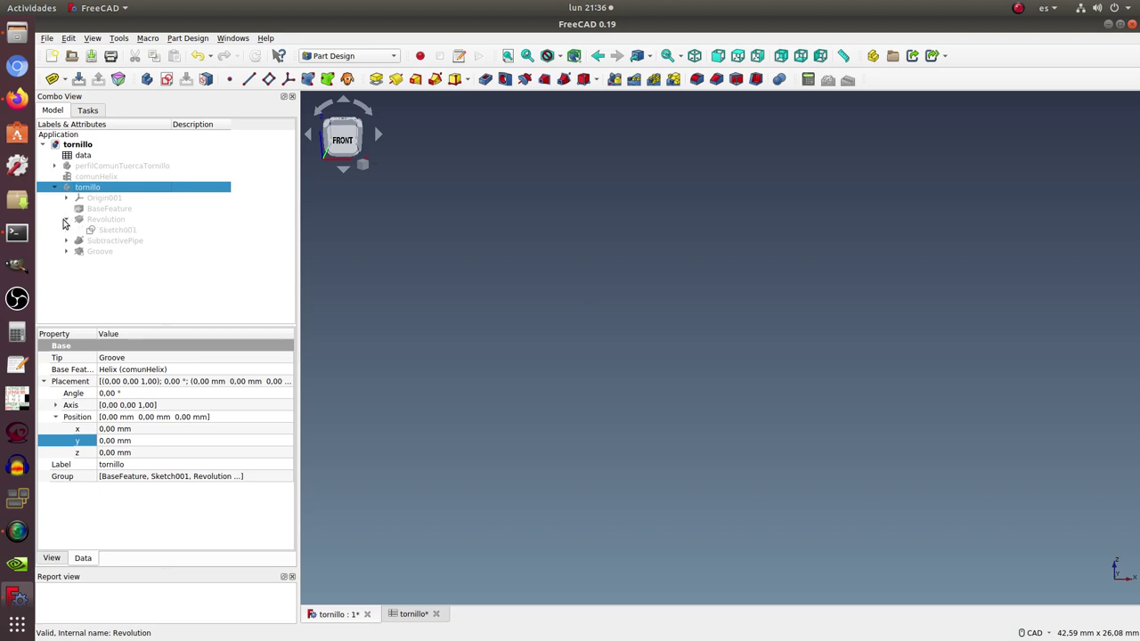
left_click(101, 231)
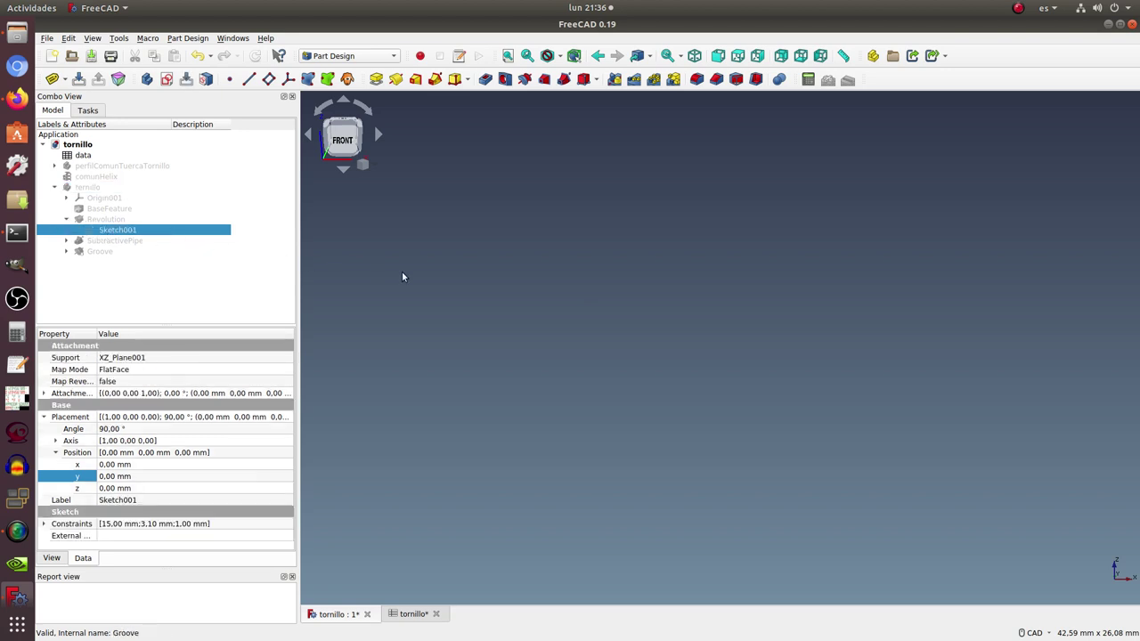
left_click(101, 187)
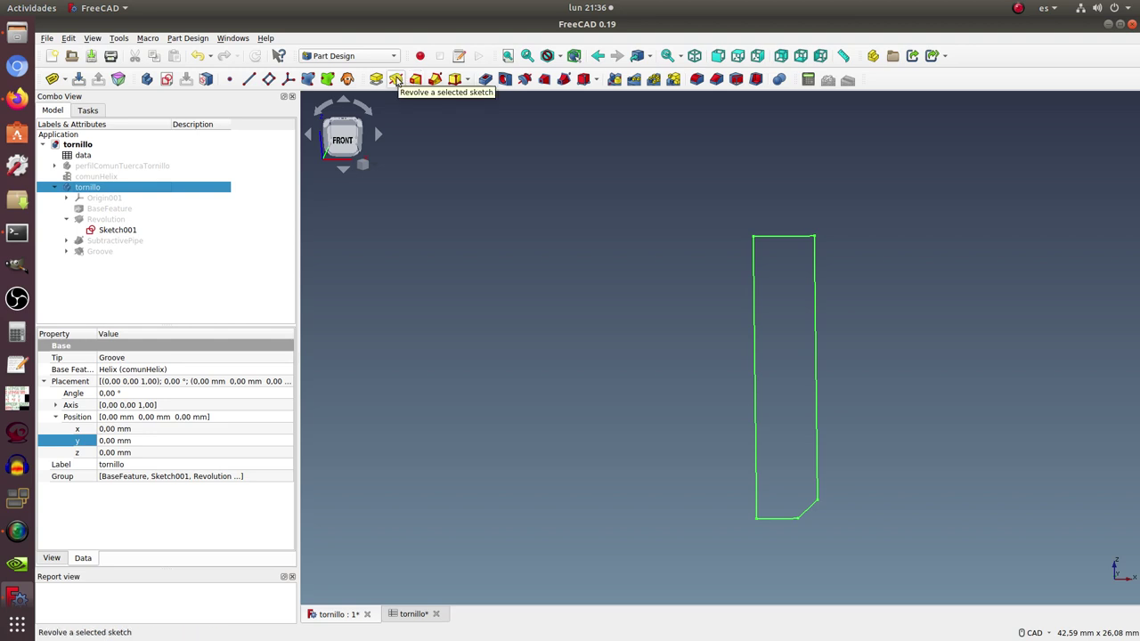
Step: Select the Revolution and its Sketch001 to show the chamfered revolved cylinder
left_click(132, 231)
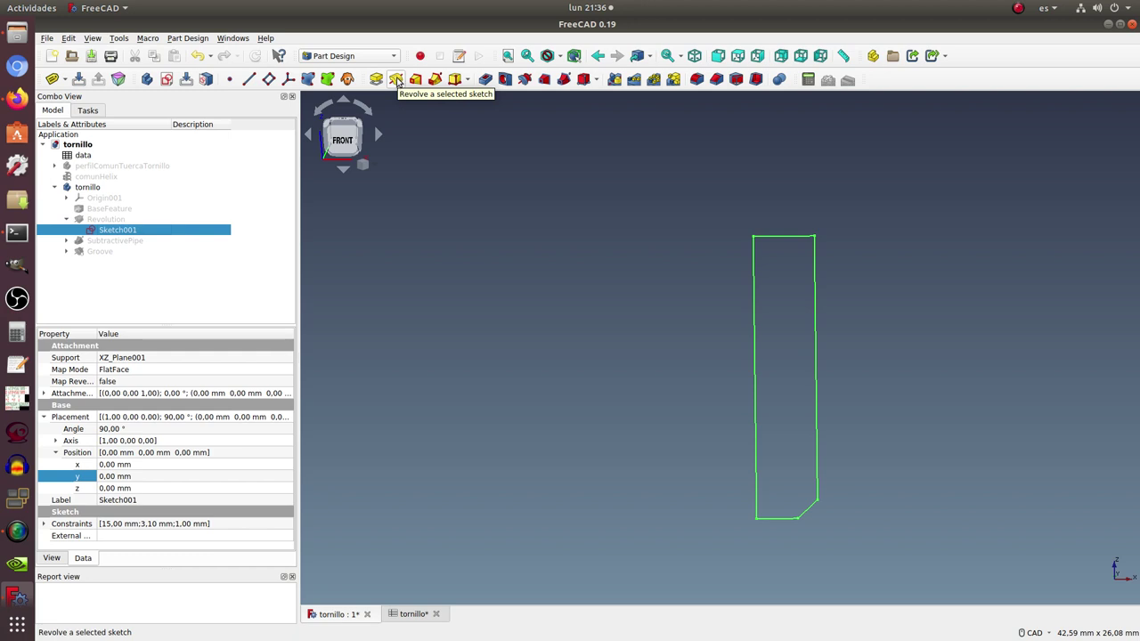
left_click(119, 220)
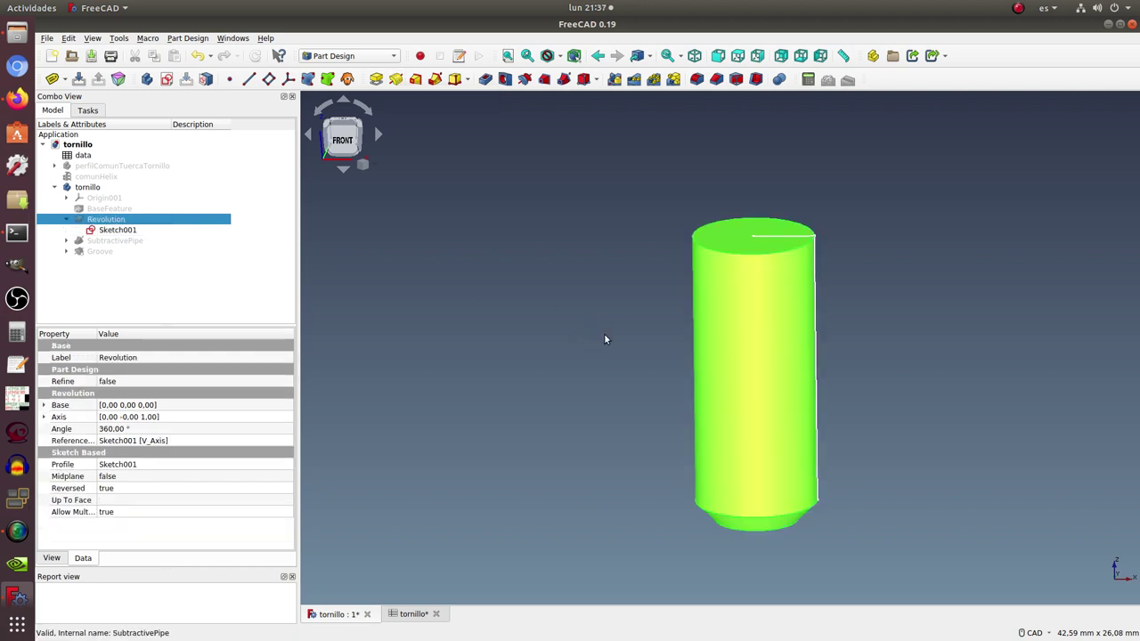
left_click(121, 230)
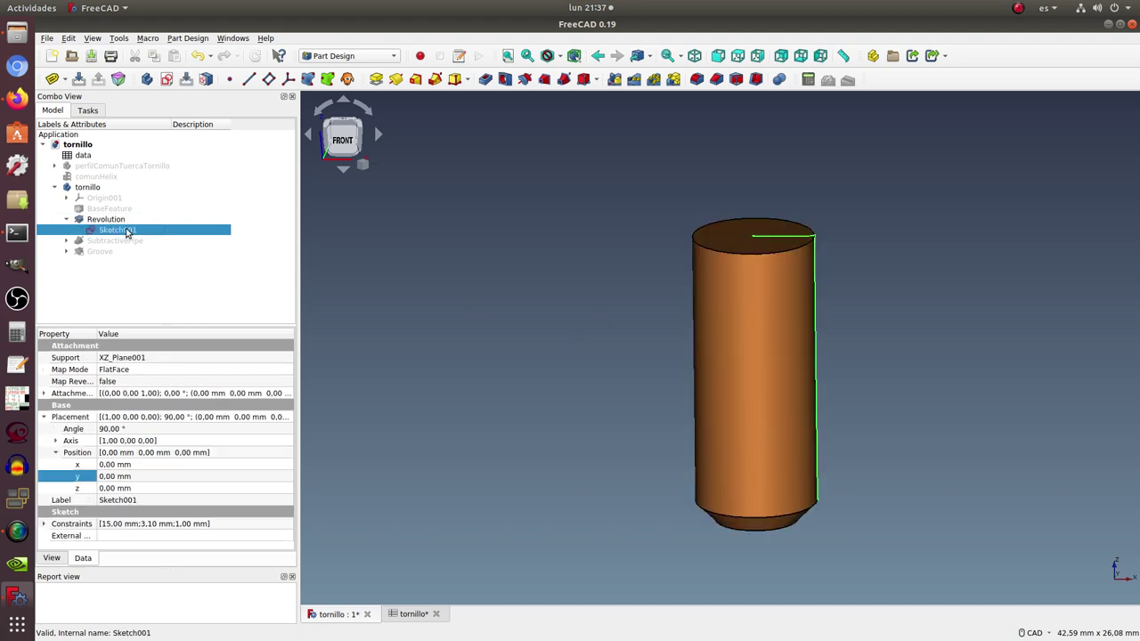
Step: Tip the cylinder sideways for inspection and expand SubtractivePipe in the tree
left_click(528, 278)
mouse_move(769, 233)
middle_mouse_down()
mouse_move(693, 137)
mouse_move(820, 165)
mouse_move(883, 237)
mouse_move(868, 249)
mouse_move(915, 250)
mouse_move(893, 209)
middle_mouse_up()
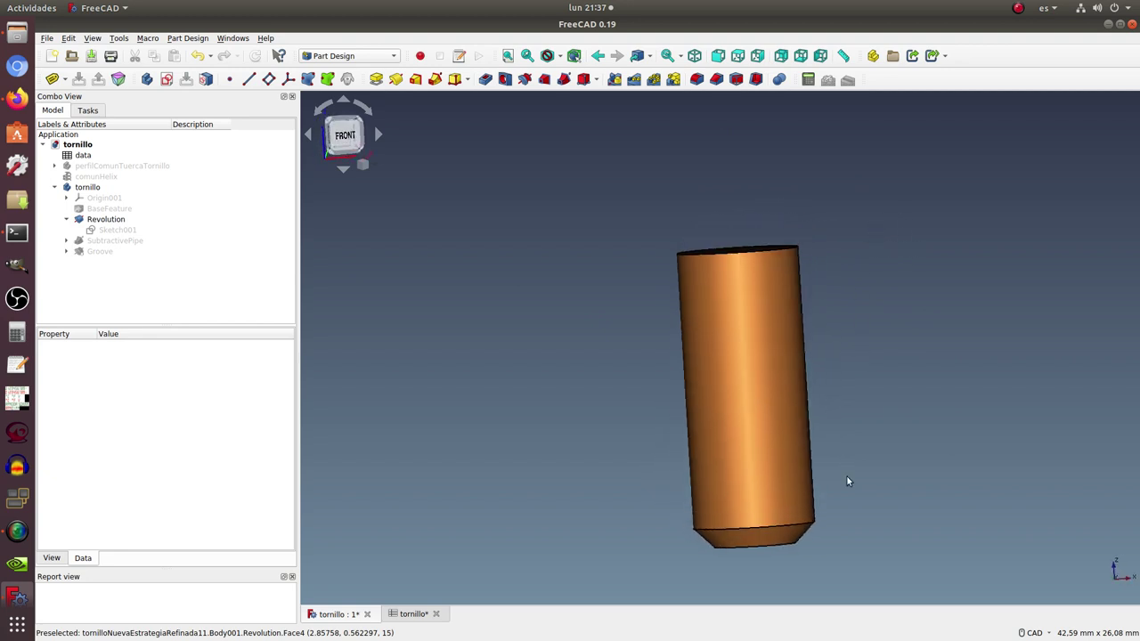
scroll(849, 475, "up", 2)
scroll(850, 474, "down", 2)
scroll(849, 487, "up", 2)
scroll(848, 487, "down", 2)
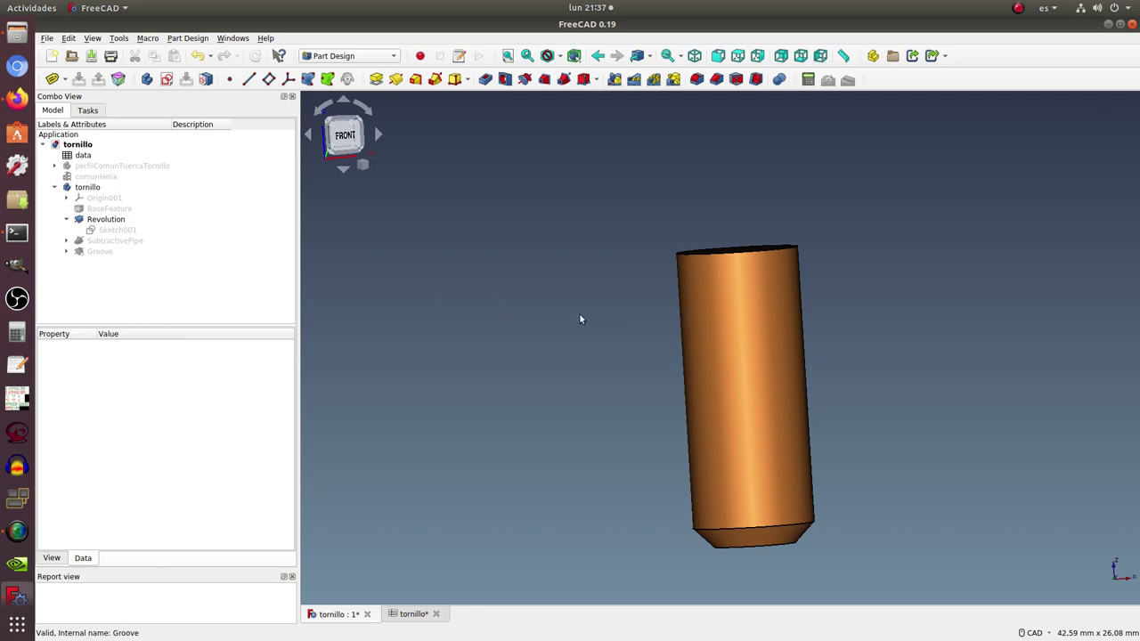
left_click(66, 240)
Step: View Sketch002's triangular thread profile from the front, then select the BaseFeature helix
left_click(107, 252)
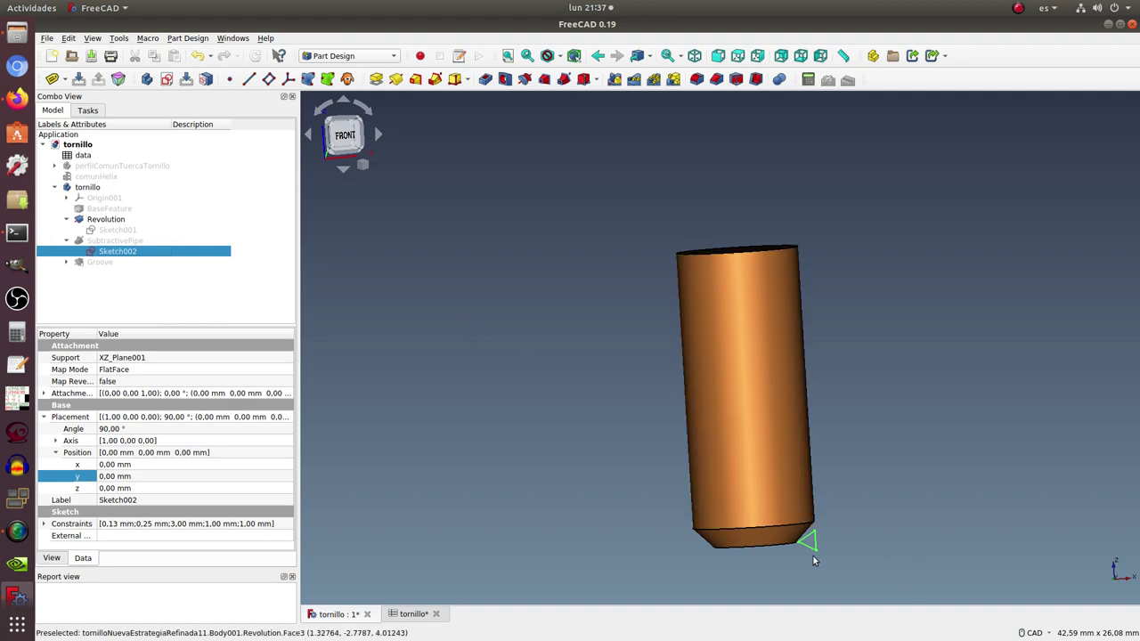
scroll(807, 550, "up", 5)
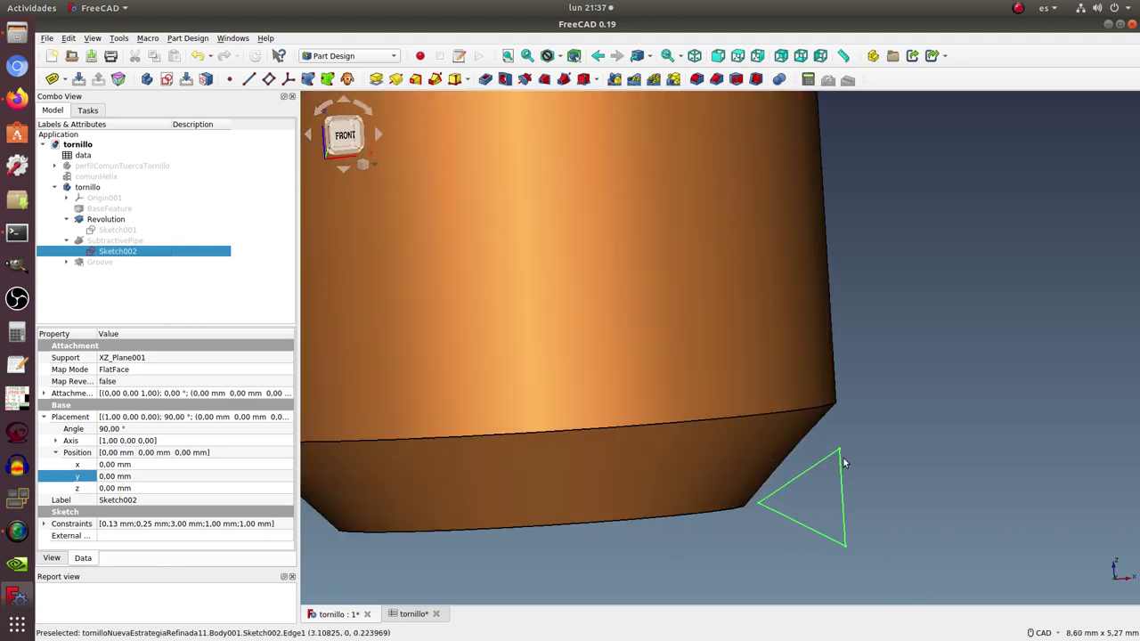
left_click(718, 59)
scroll(735, 400, "down", 3)
scroll(736, 400, "down", 2)
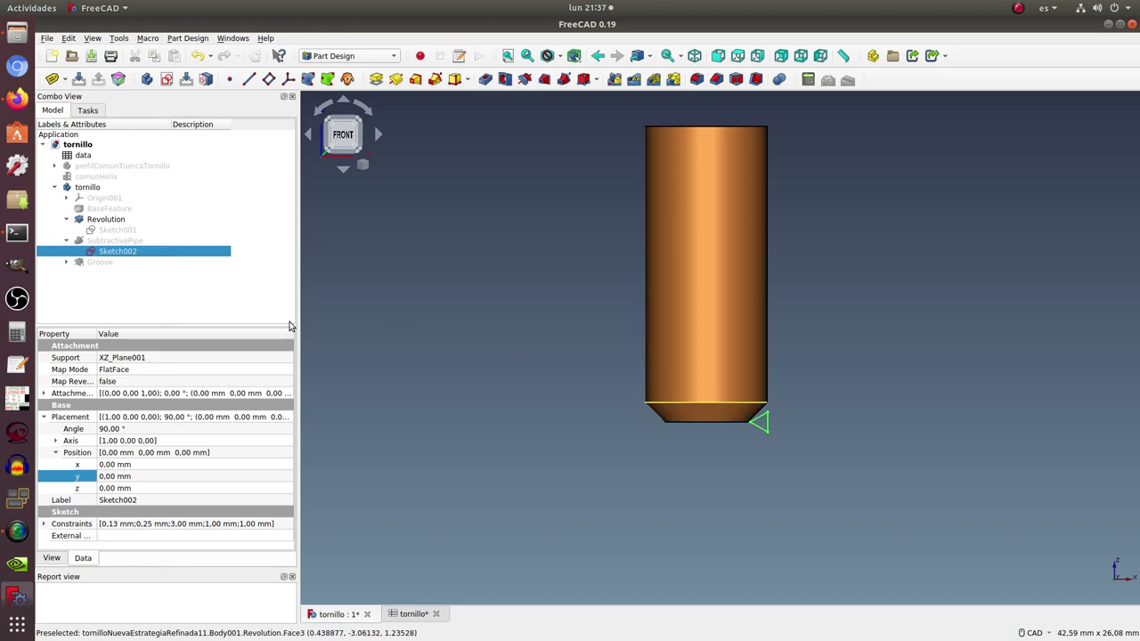
left_click(108, 208)
Step: Show the comunHelix BaseFeature with Sketch002 at its end from the front, then select SubtractivePipe
key("space")
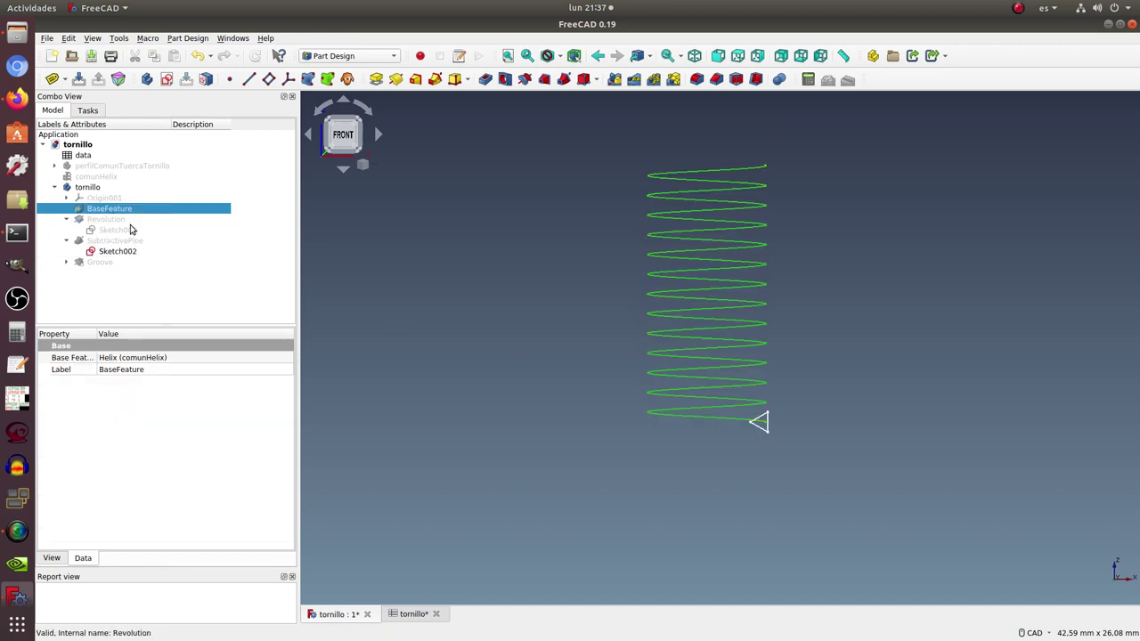
middle_click_drag(798, 314, 785, 343)
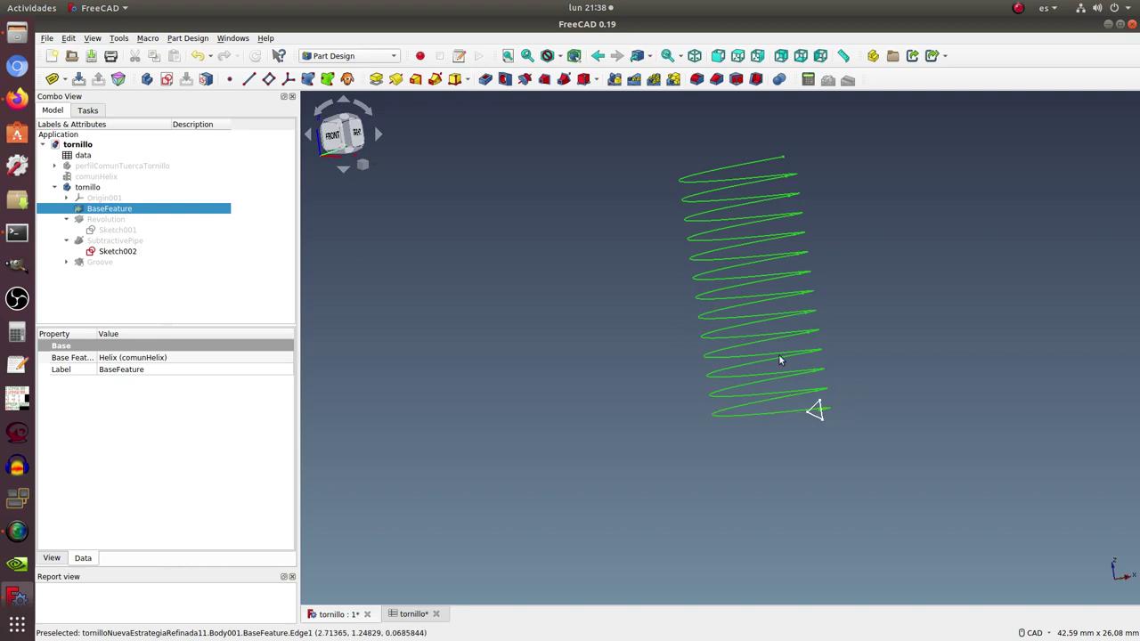
left_click(667, 430)
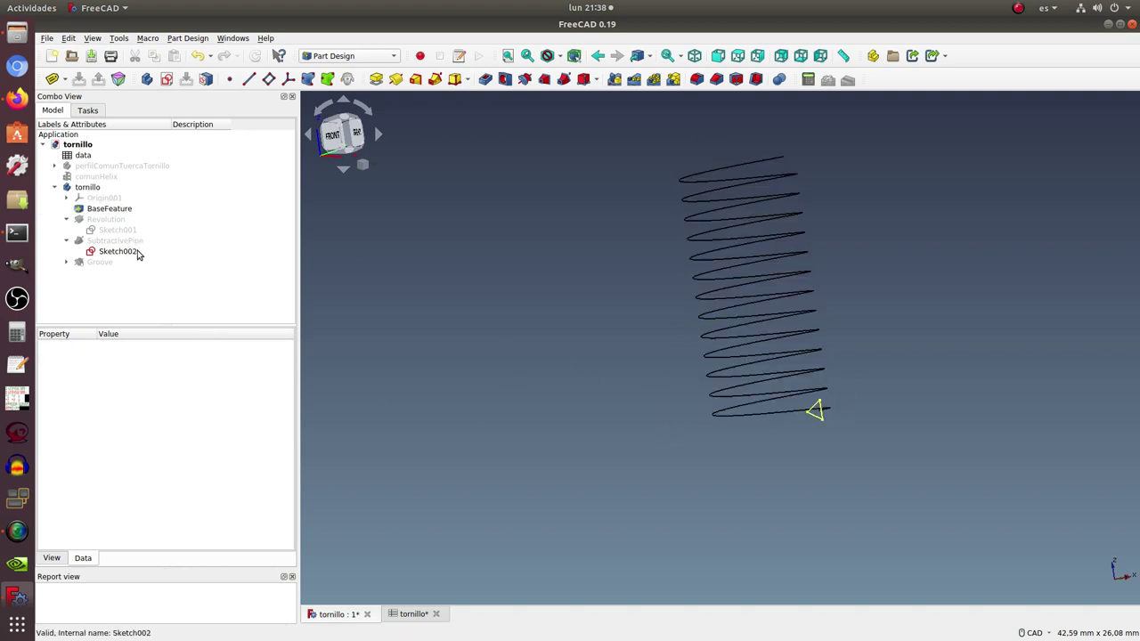
left_click(131, 252)
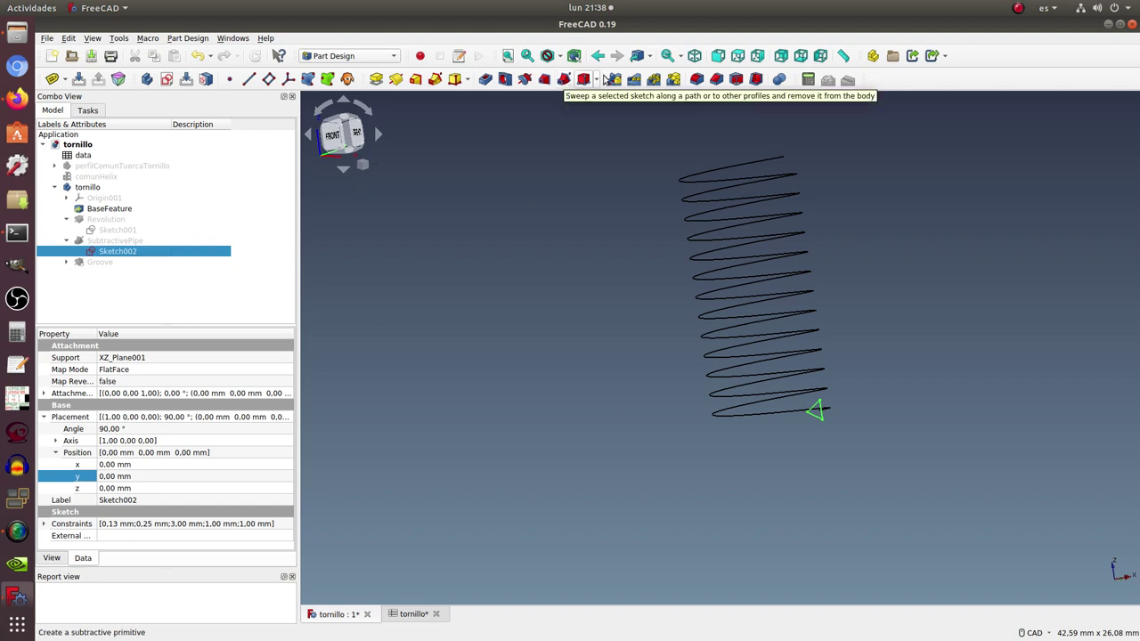
left_click(718, 56)
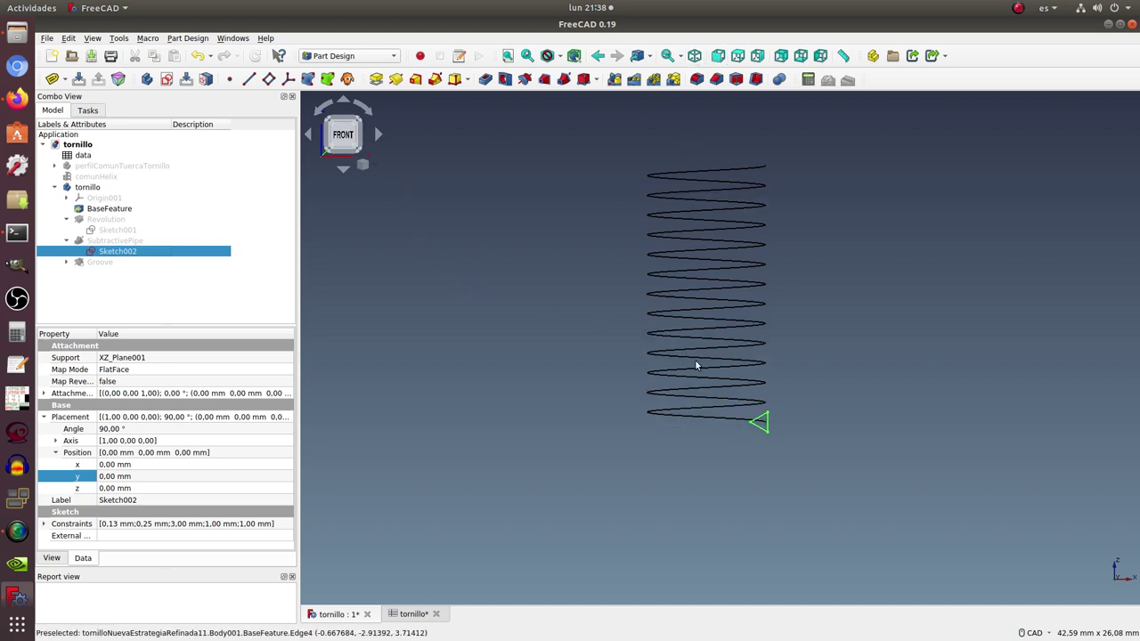
left_click(142, 241)
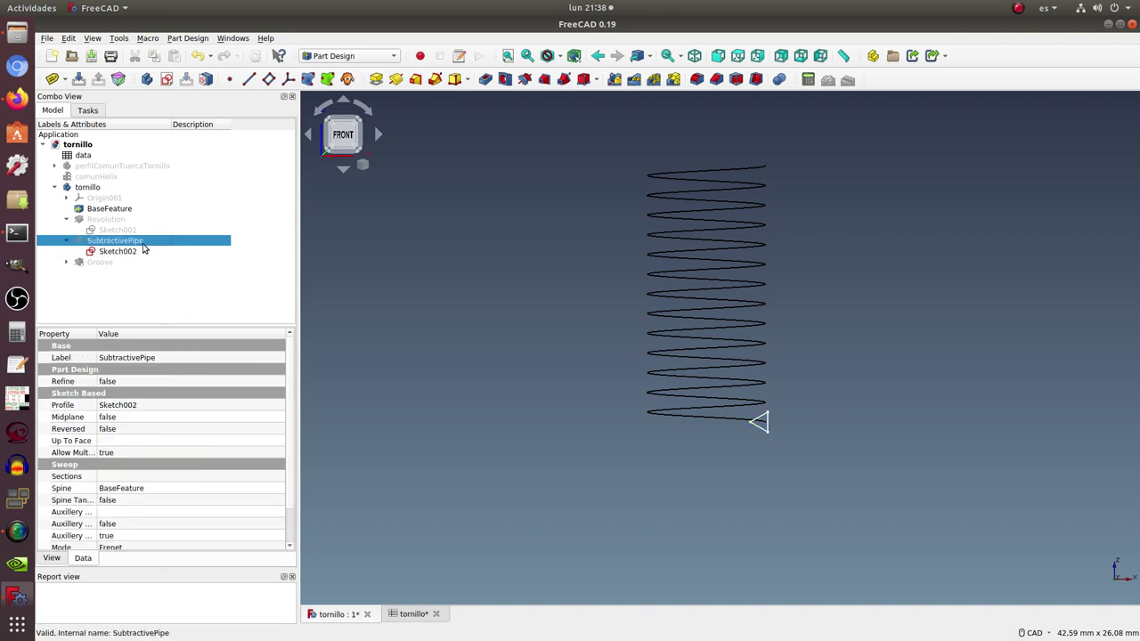
key("space")
left_click(143, 251)
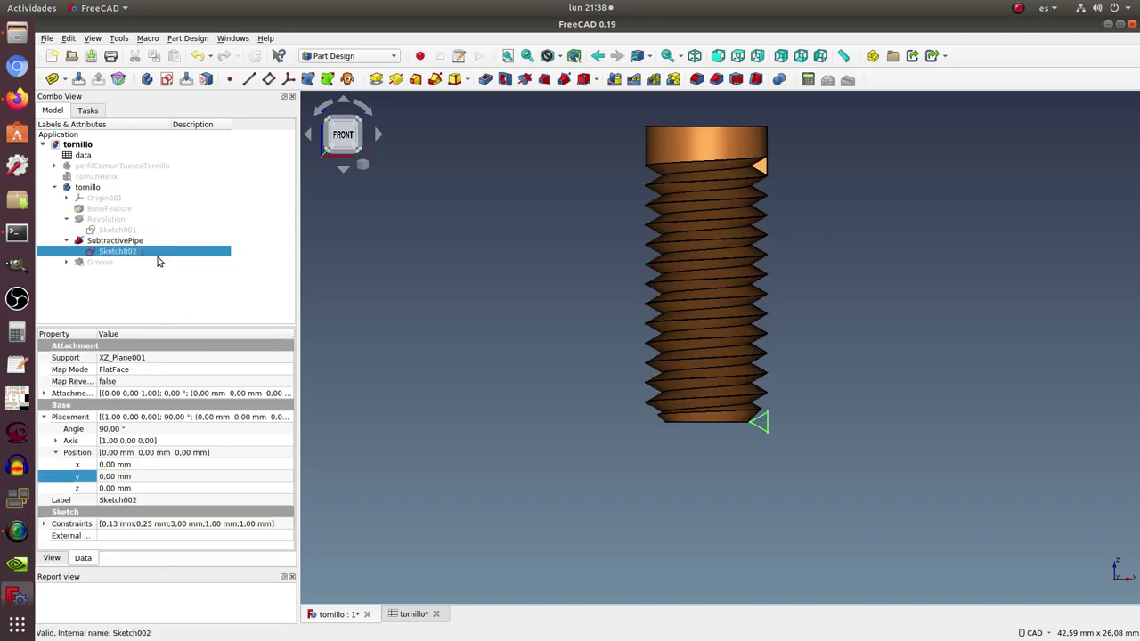
scroll(704, 378, "down", 3)
mouse_move(723, 285)
middle_mouse_down()
mouse_move(687, 313)
mouse_move(683, 294)
middle_mouse_up()
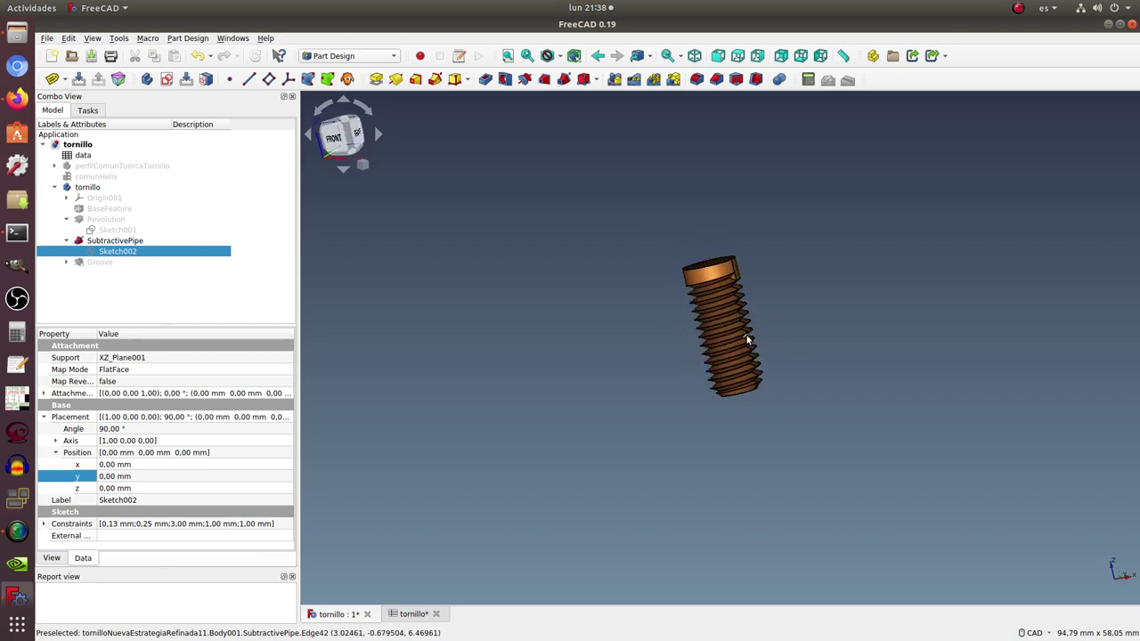
scroll(748, 340, "up", 2)
scroll(747, 339, "up", 2)
mouse_move(824, 351)
middle_mouse_down()
mouse_move(809, 326)
mouse_move(821, 330)
middle_mouse_up()
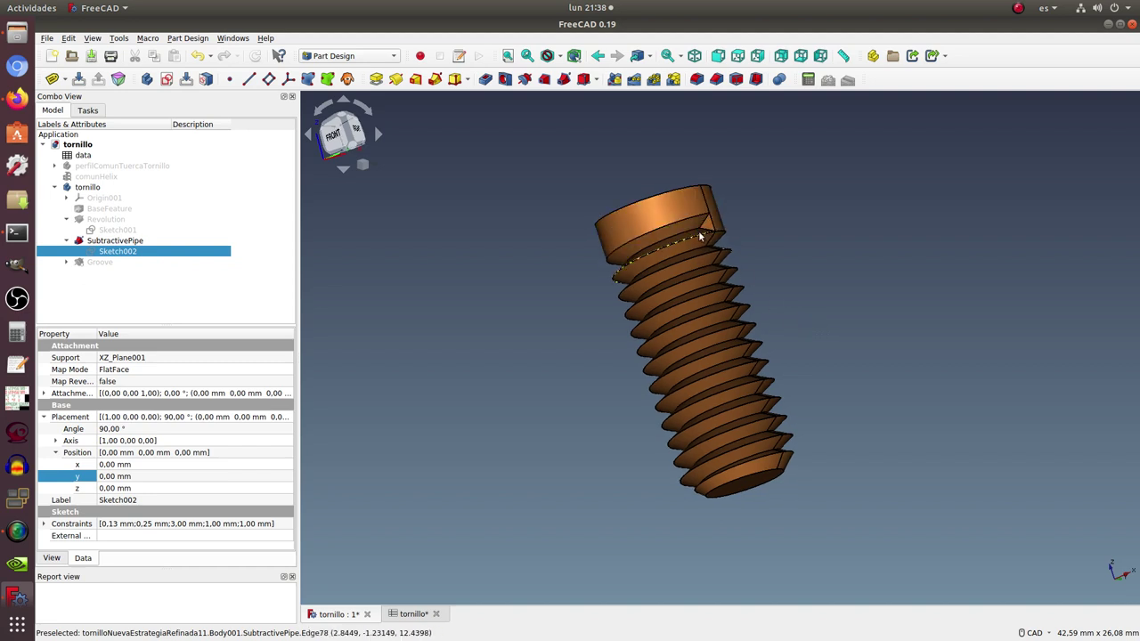
mouse_move(807, 255)
middle_mouse_down()
mouse_move(796, 295)
mouse_move(729, 306)
mouse_move(657, 232)
mouse_move(656, 298)
mouse_move(773, 261)
middle_mouse_up()
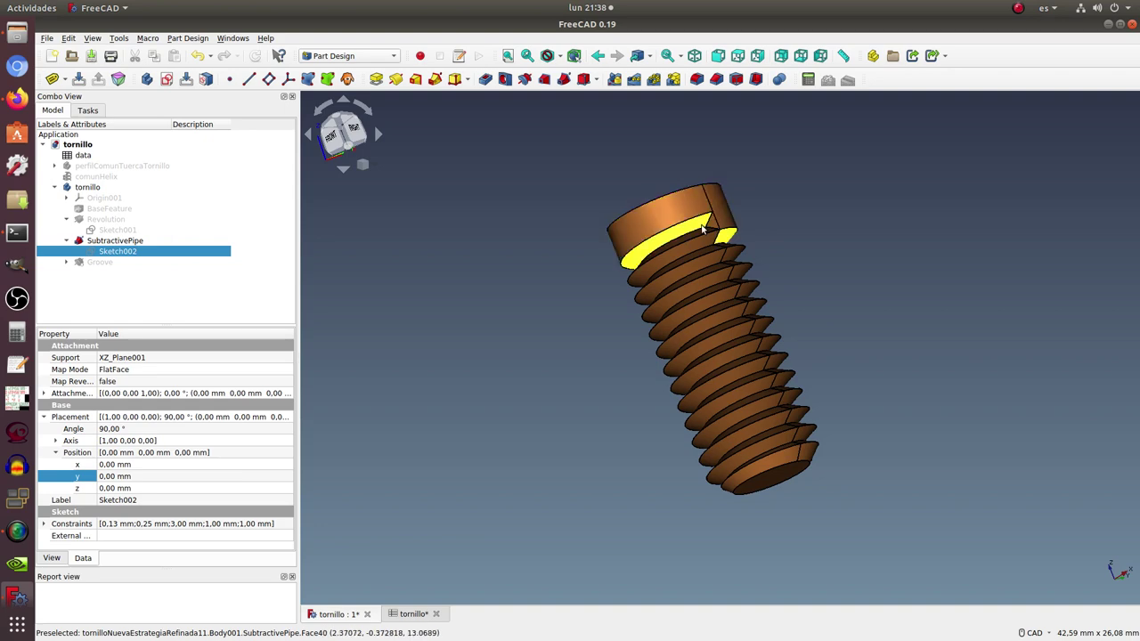
middle_click_drag(729, 182, 728, 192)
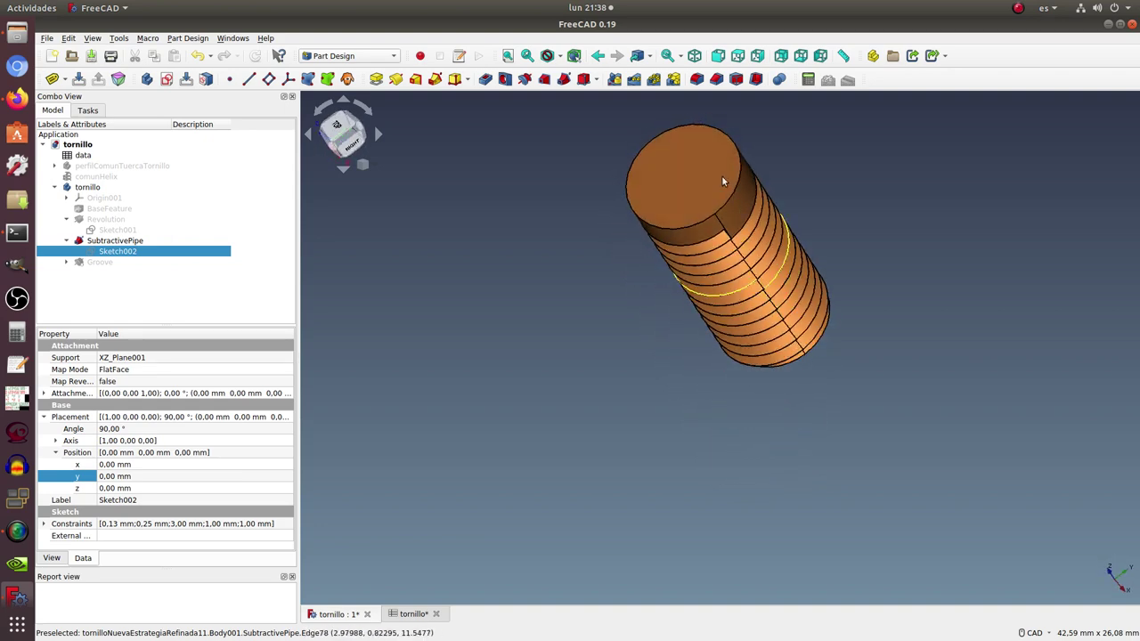
mouse_move(871, 278)
middle_mouse_down()
mouse_move(840, 156)
mouse_move(796, 209)
middle_mouse_up()
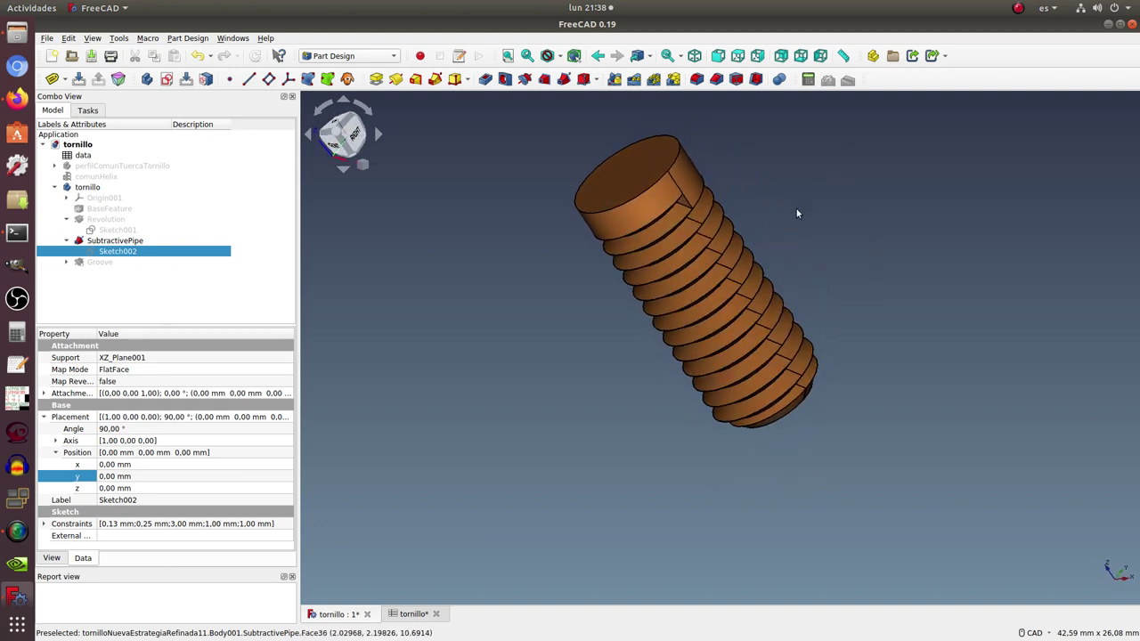
left_click(64, 263)
Step: View Sketch003 from the front, hiding then reshowing the threaded SubtractivePipe solid to compare
left_click(112, 272)
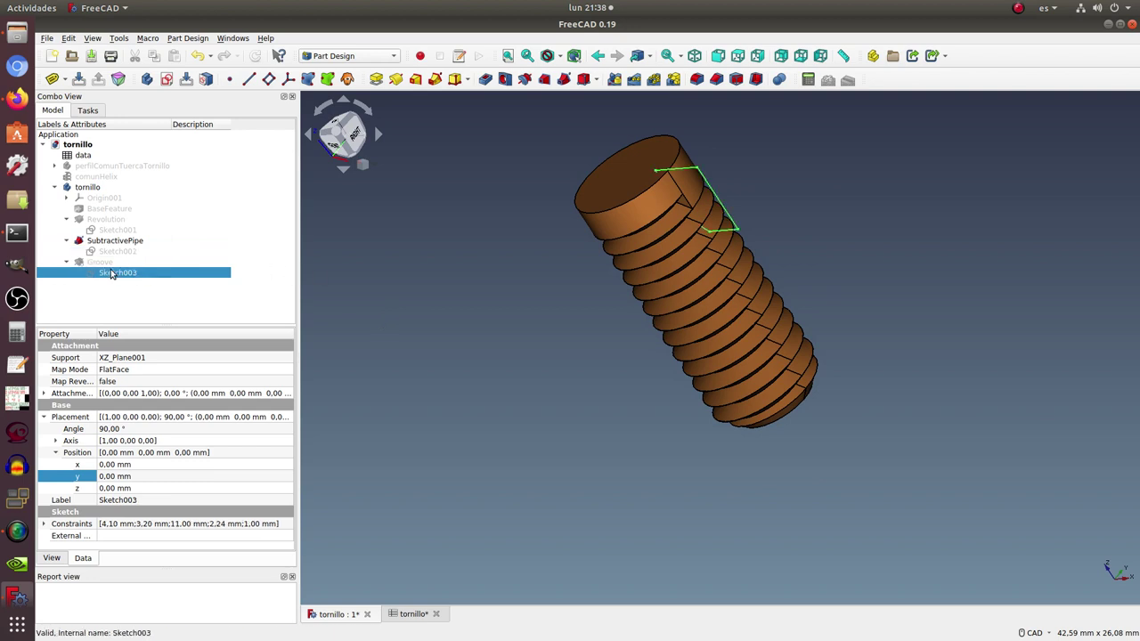
key("1")
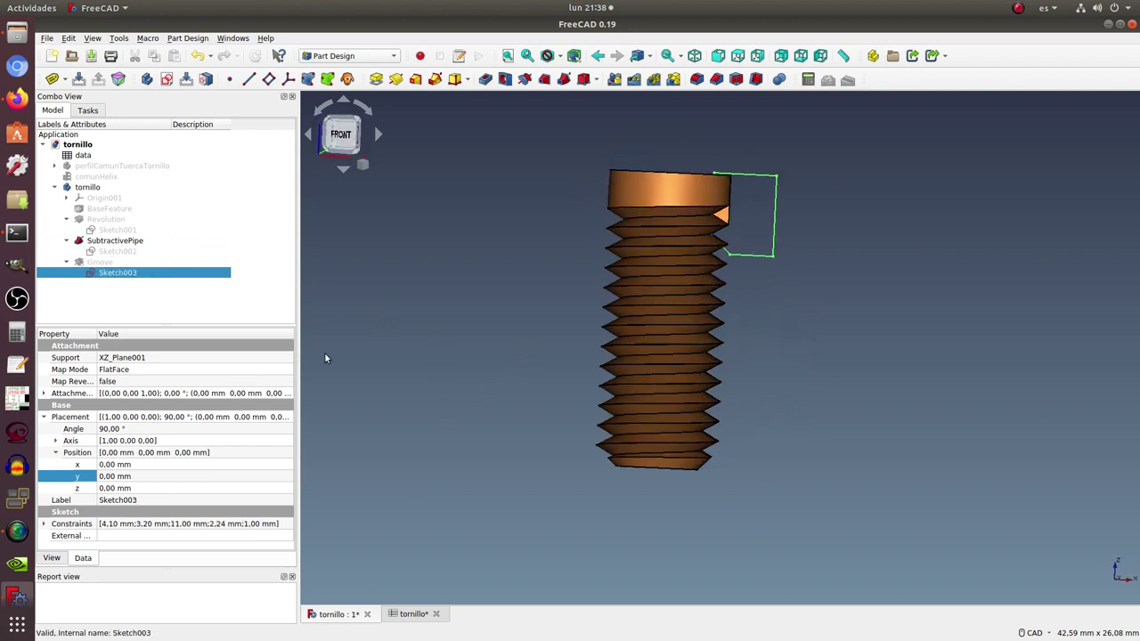
left_click(116, 241)
key("space")
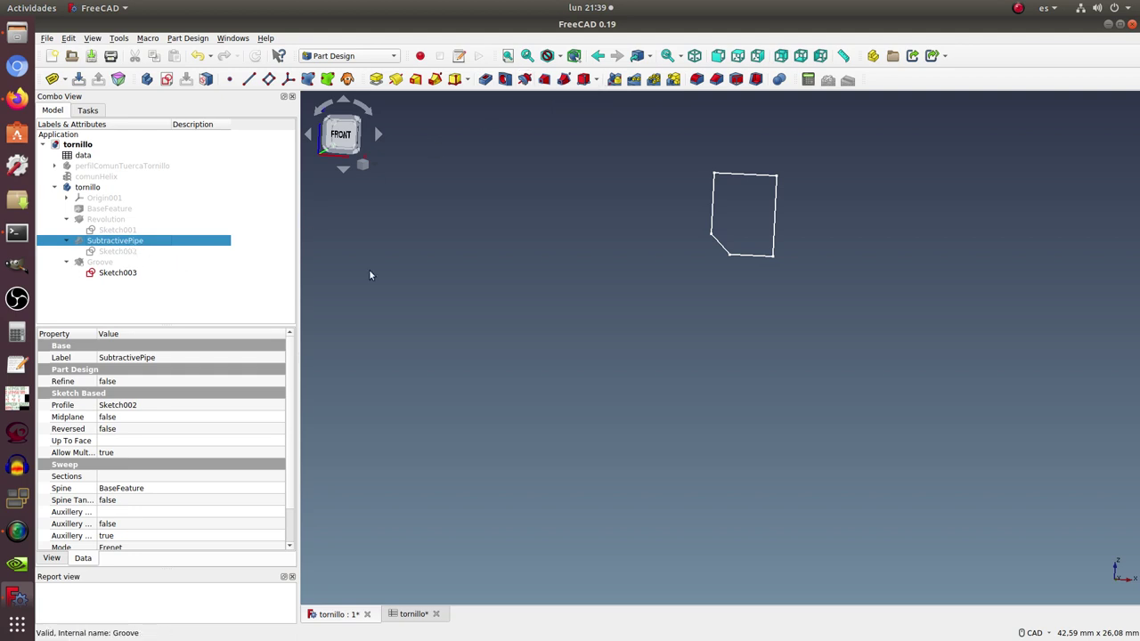
left_click(127, 276)
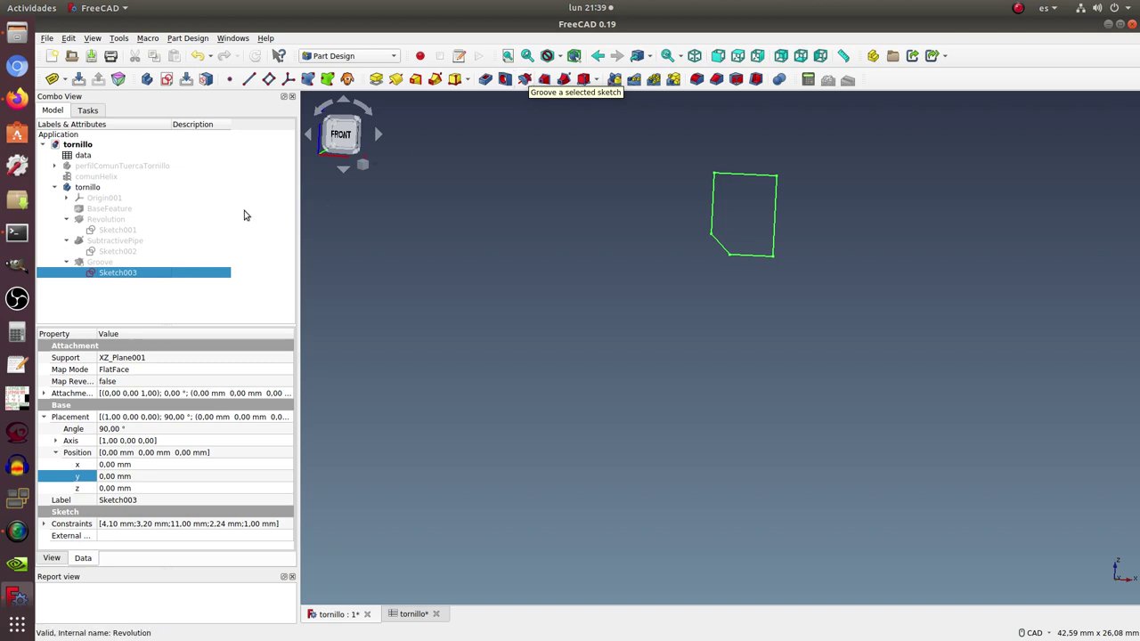
left_click(128, 240)
key("space")
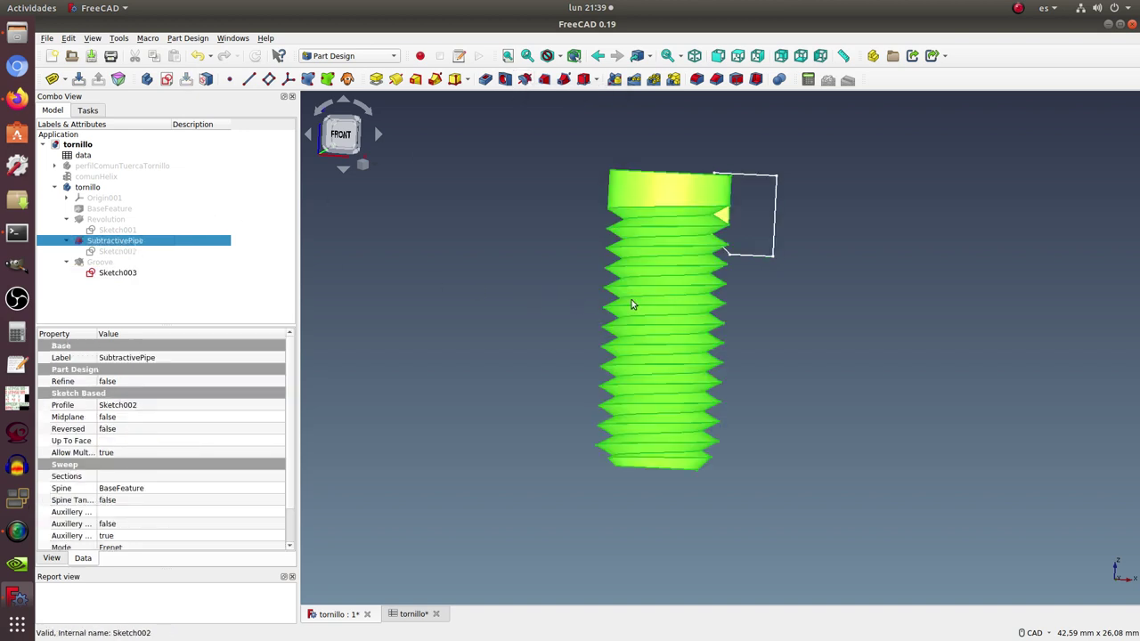
Step: Orbit the screw to view its top, reselect Sketch003, and select the Groove feature
mouse_move(849, 257)
middle_mouse_down()
mouse_move(682, 252)
mouse_move(666, 234)
middle_mouse_up()
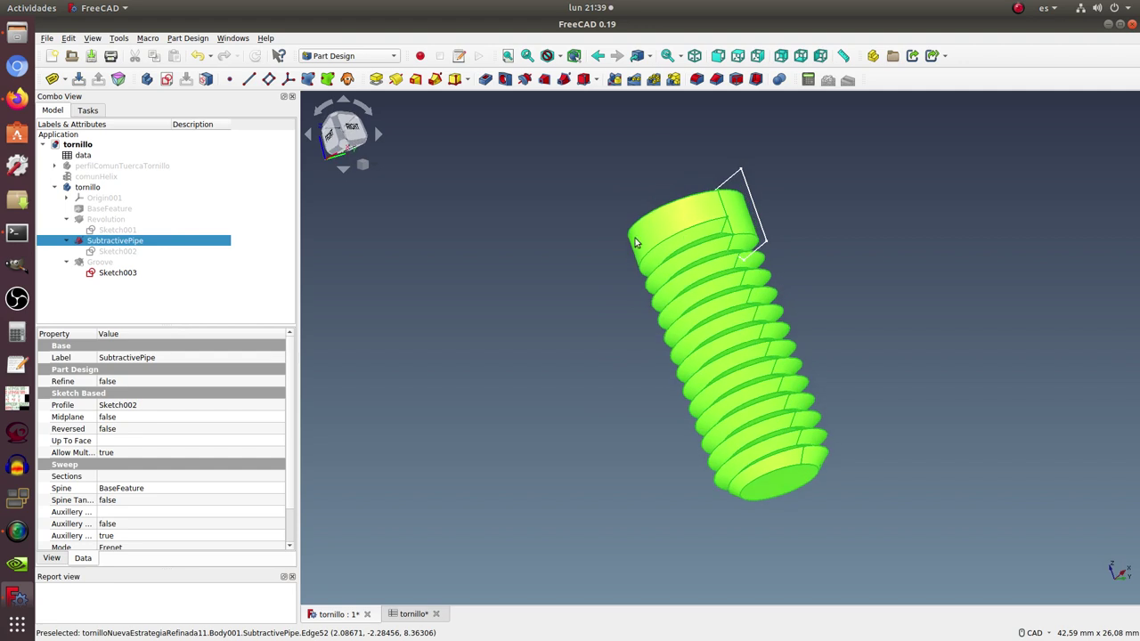
left_click(607, 229)
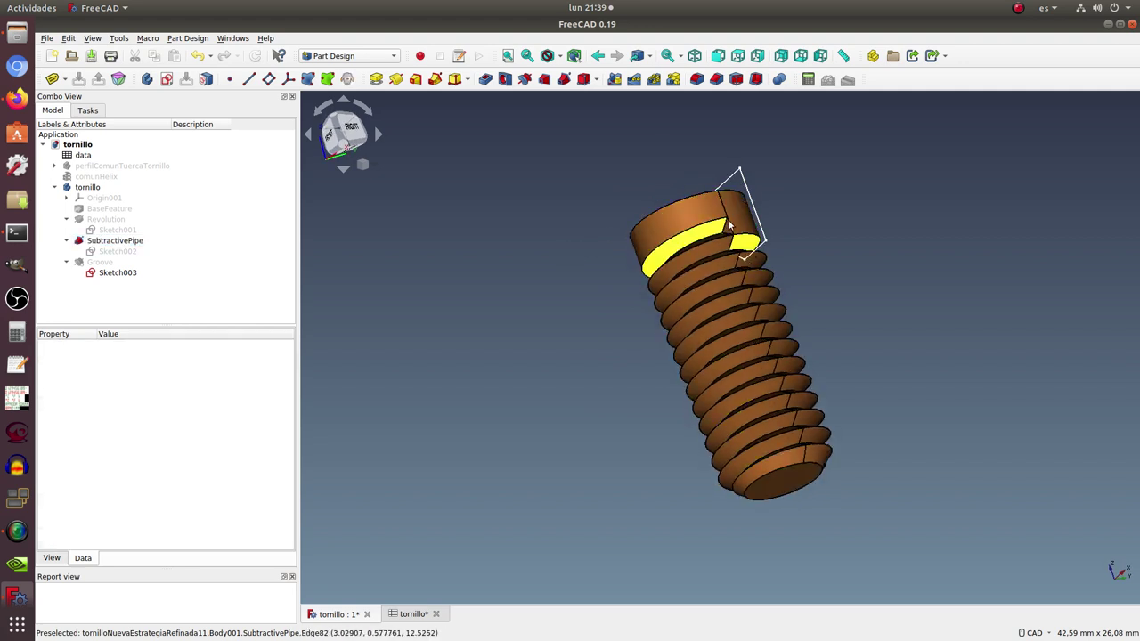
mouse_move(748, 233)
middle_mouse_down()
mouse_move(799, 244)
mouse_move(756, 234)
mouse_move(762, 259)
mouse_move(782, 251)
middle_mouse_up()
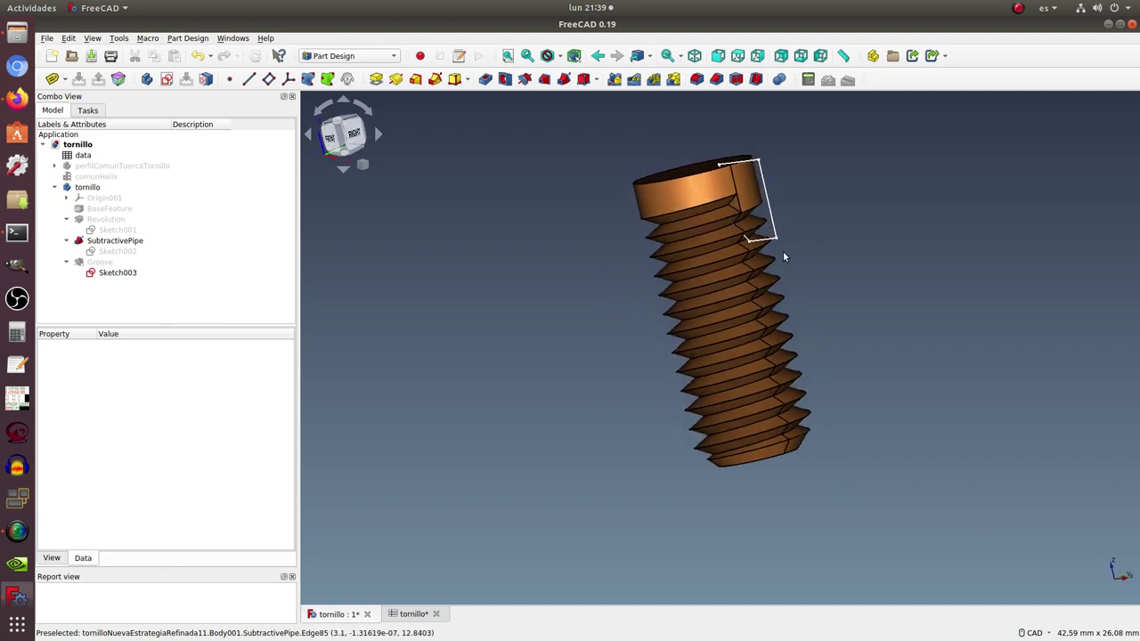
left_click(118, 273)
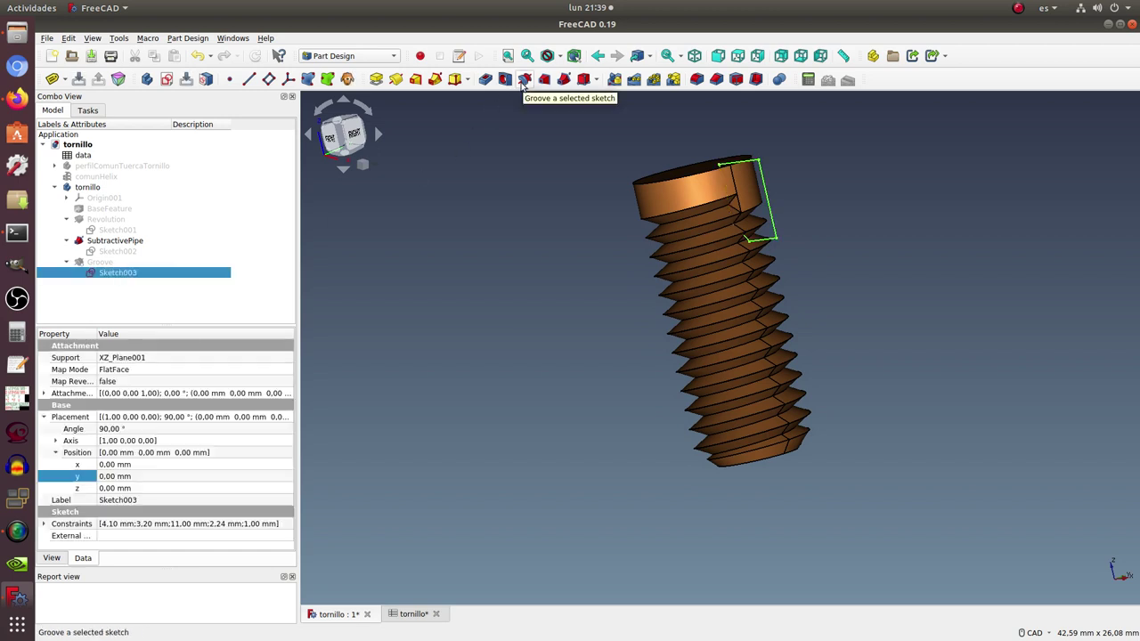
left_click(94, 262)
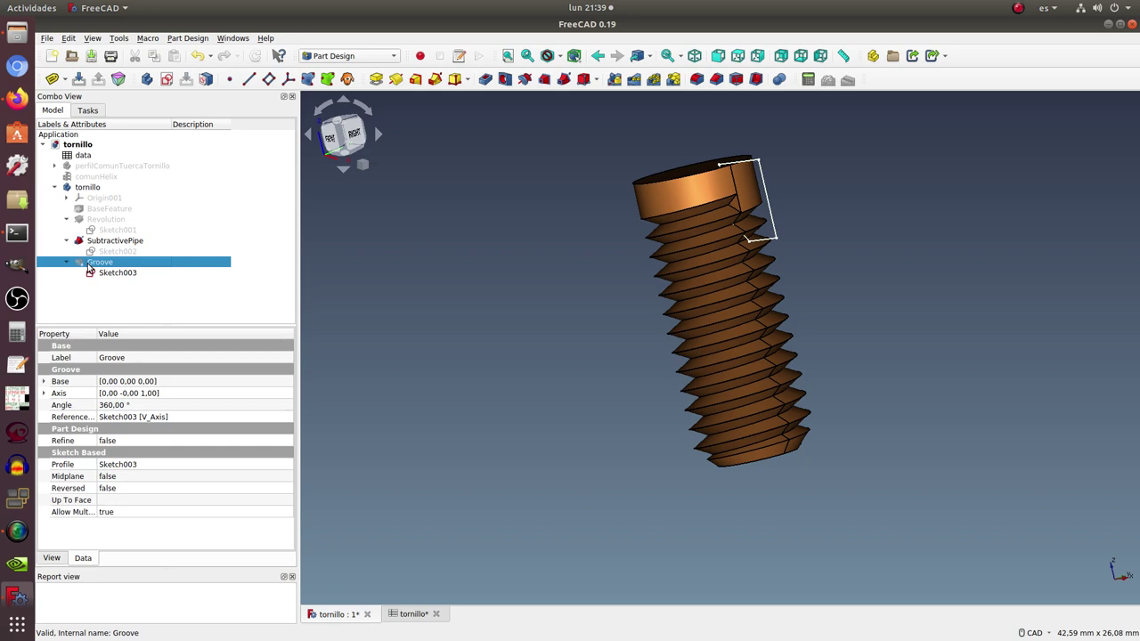
Step: Make the Groove visible and orbit the bolt to inspect the recess between shank and thread
key("space")
left_click(456, 405)
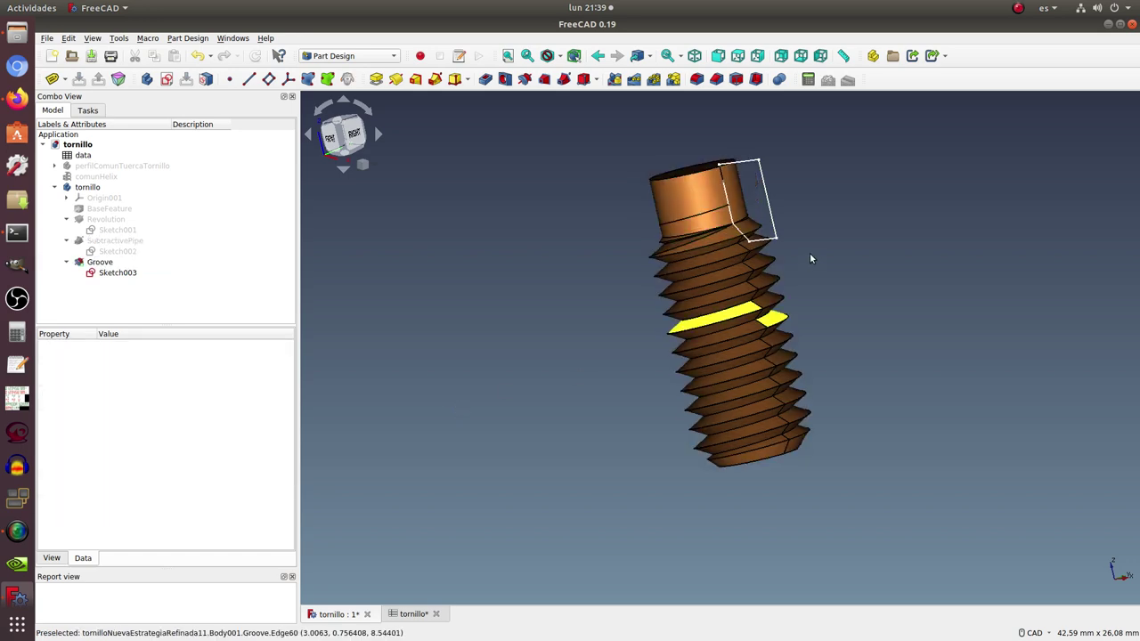
scroll(814, 244, "up", 2)
scroll(814, 245, "down", 2)
mouse_move(846, 340)
middle_mouse_down()
mouse_move(864, 335)
mouse_move(846, 337)
middle_mouse_up()
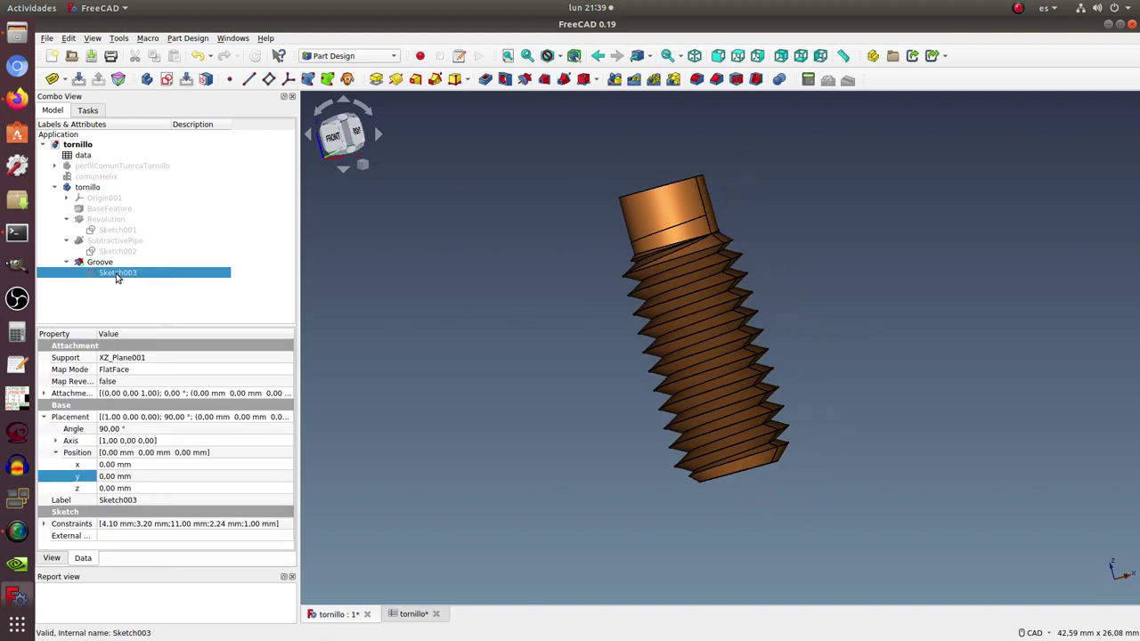
scroll(738, 278, "up", 1)
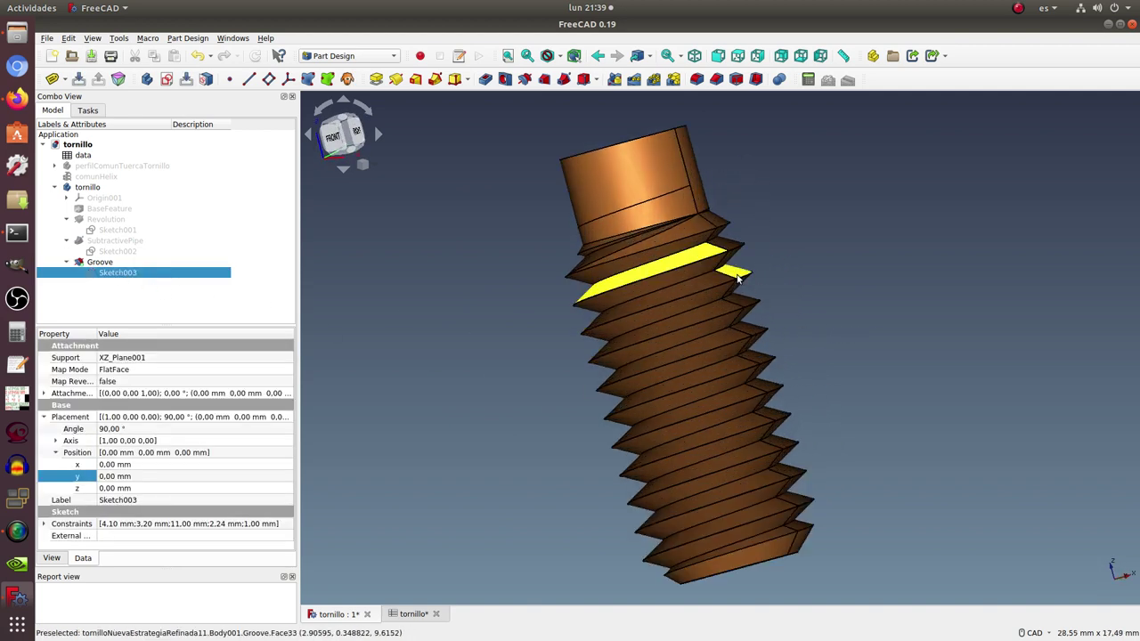
scroll(844, 282, "down", 3)
mouse_move(839, 310)
middle_mouse_down()
mouse_move(798, 381)
mouse_move(806, 266)
middle_mouse_up()
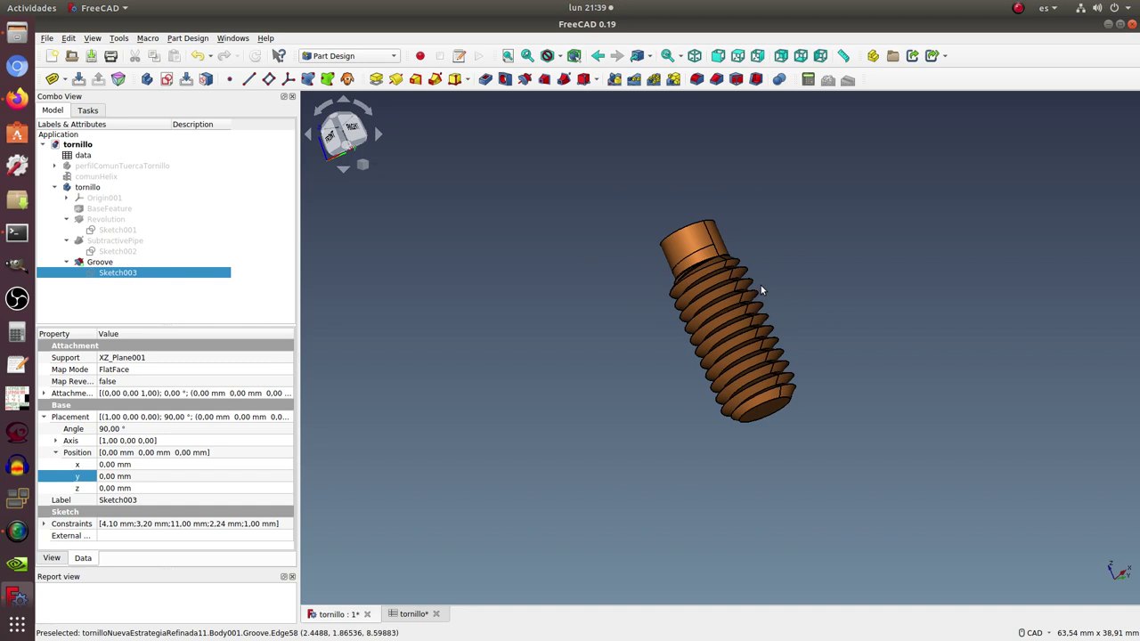
scroll(760, 285, "up", 2)
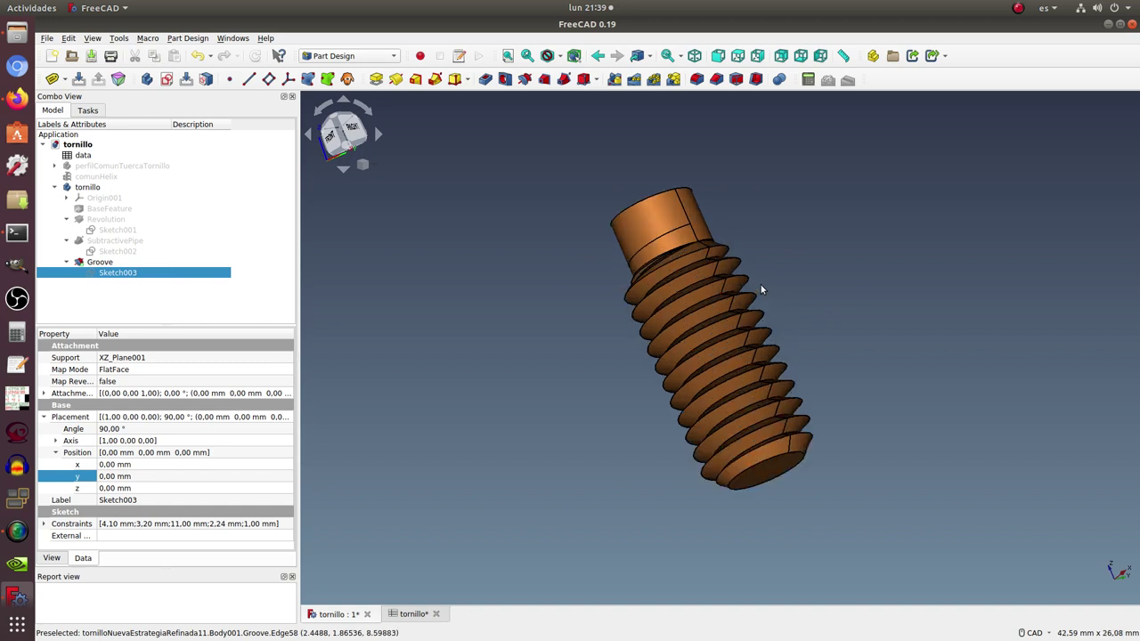
mouse_move(730, 203)
middle_mouse_down()
mouse_move(748, 277)
mouse_move(571, 303)
mouse_move(719, 229)
middle_mouse_up()
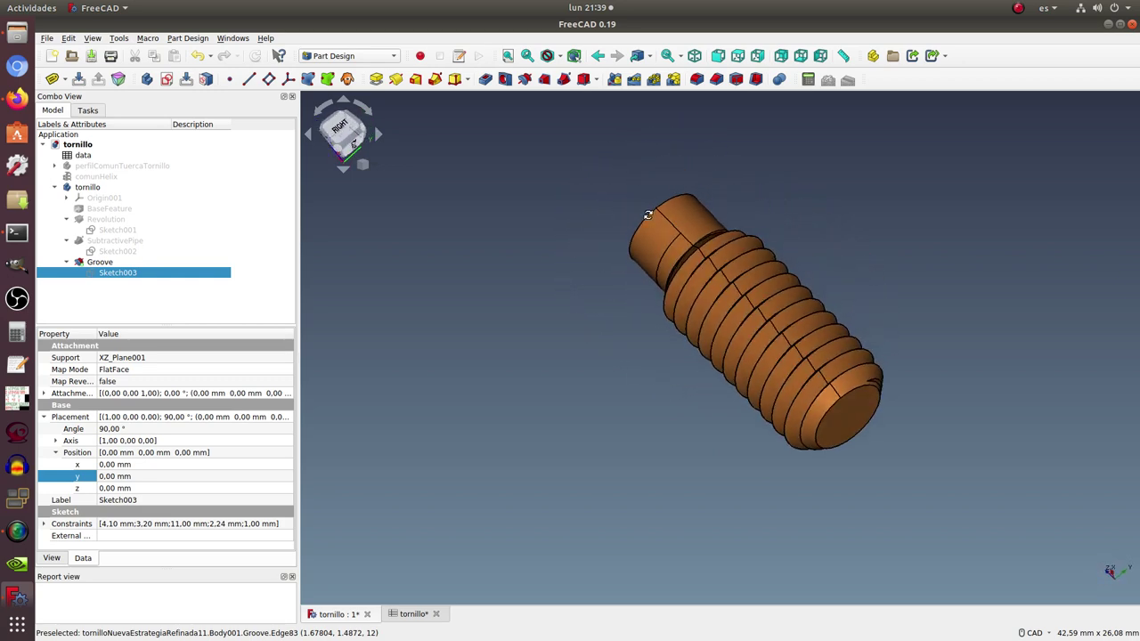